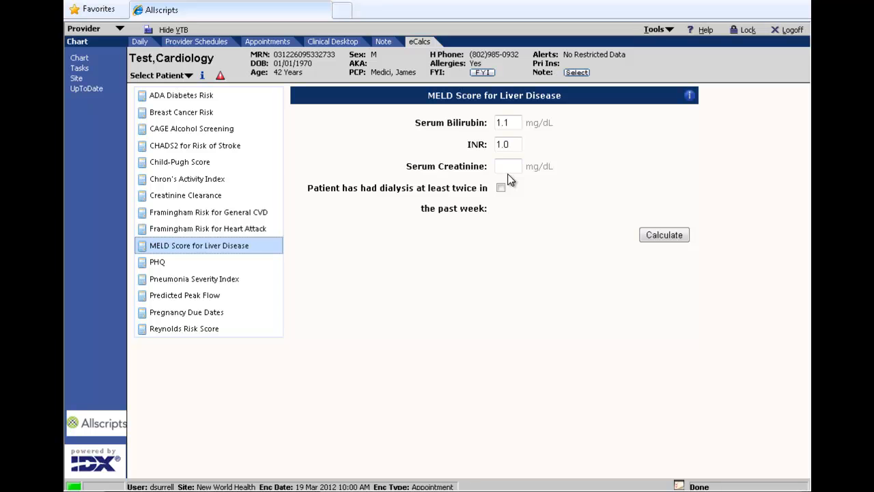
Open the patient's 09Mar2012 Creatinine result from the Clinical Desktop results to examine its details.
left_click(333, 43)
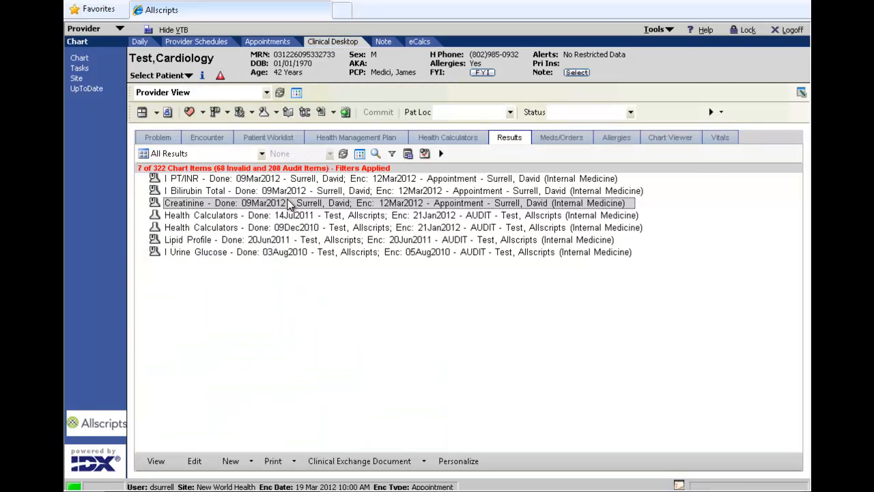
double_click(291, 203)
left_click_drag(305, 196, 337, 198)
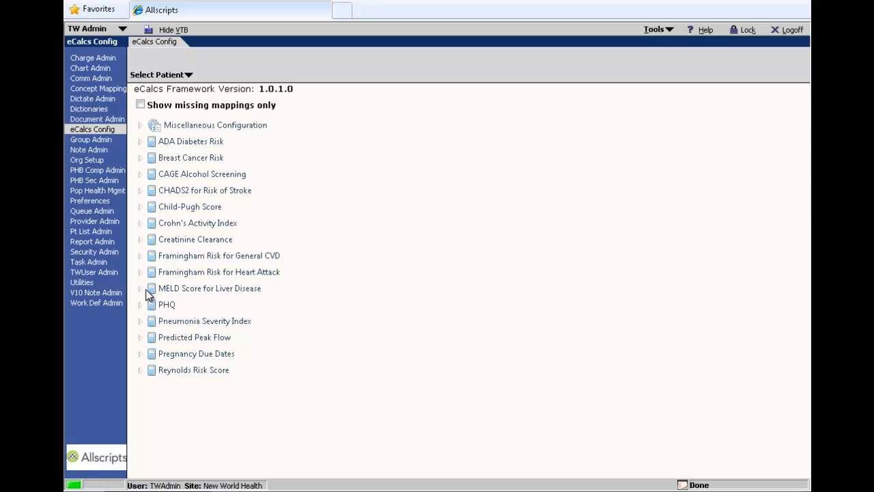
Search for "creatinine" and add the Creatinine result to the Serum Creatinine input mapping of MELD Score for Liver Disease, then save.
left_click(140, 288)
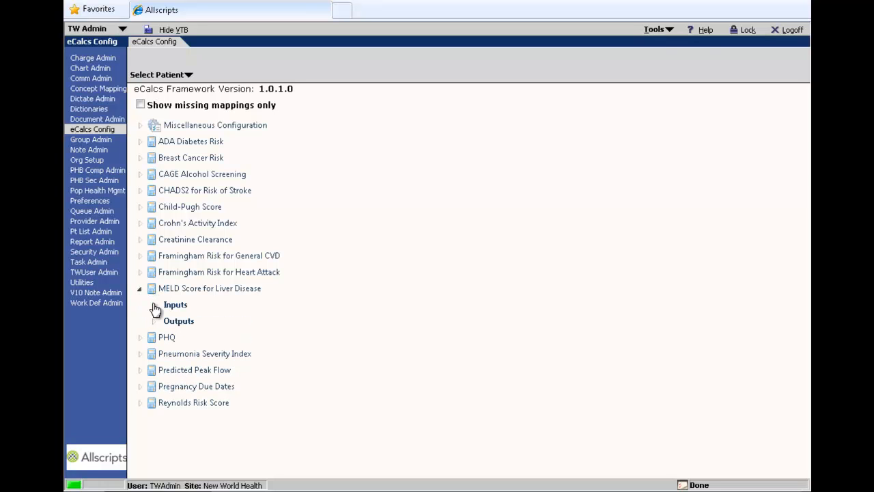
left_click(153, 305)
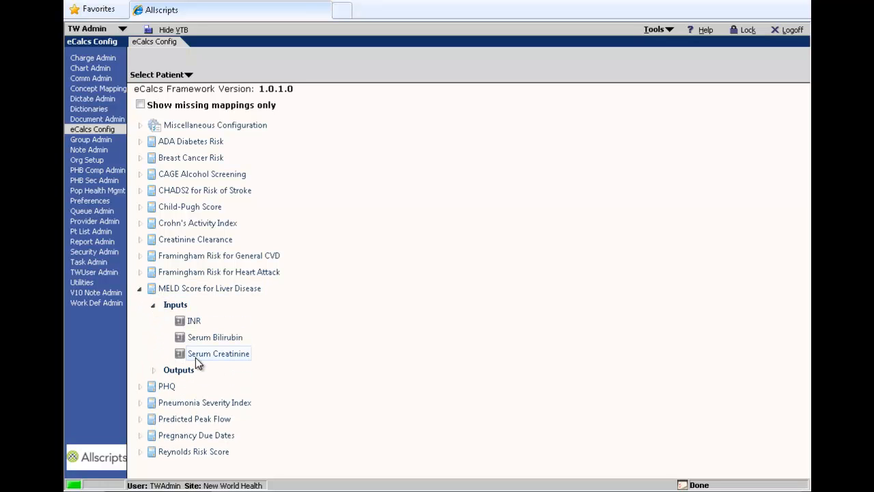
left_click(196, 357)
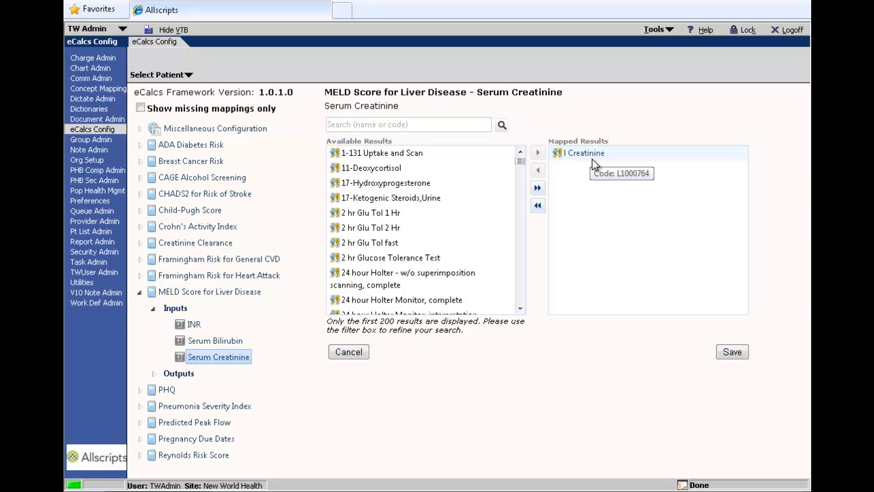
left_click(412, 125)
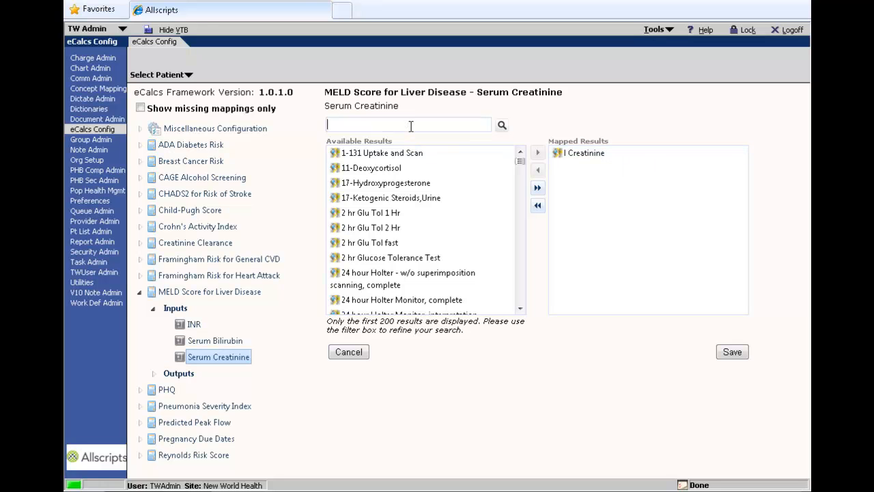
type("creatinine")
key("Return")
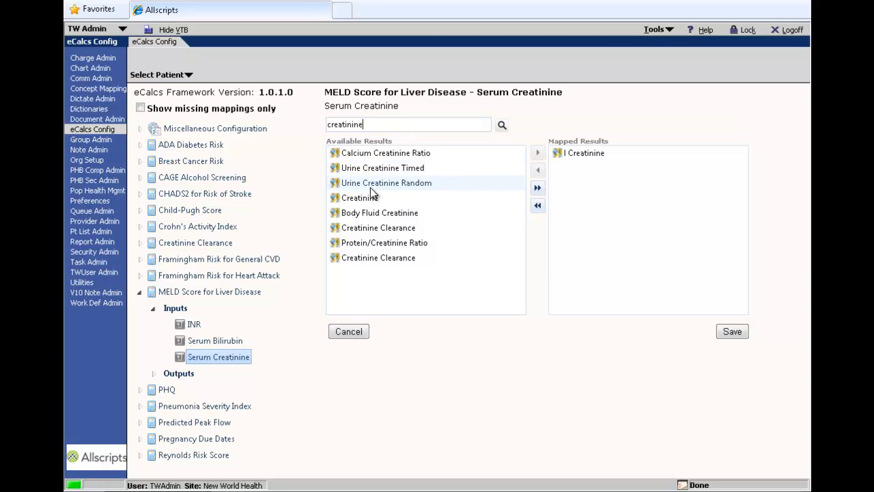
double_click(369, 198)
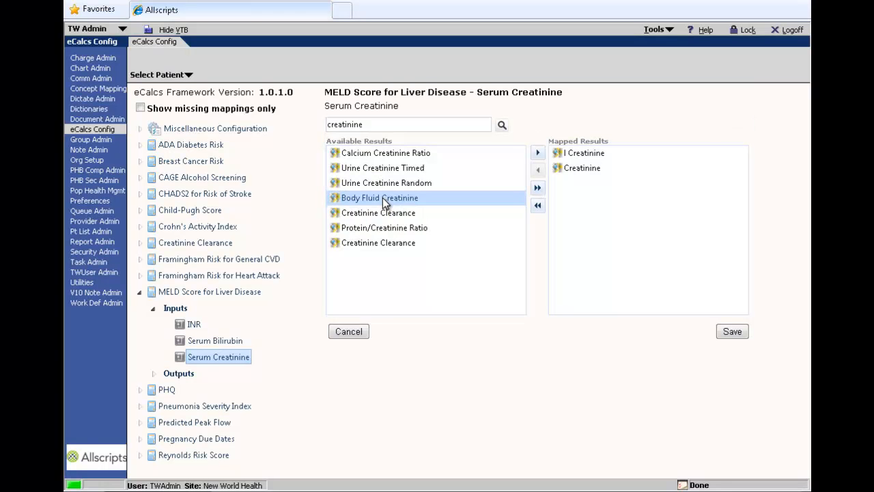
left_click(731, 331)
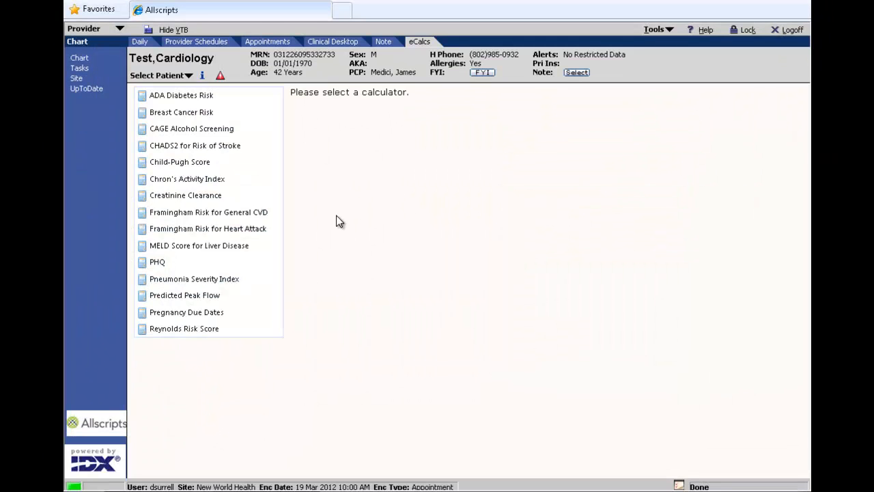
View the prefilled MELD Score for Liver Disease calculator, then open Framingham Risk for General CVD for the same patient.
left_click(206, 247)
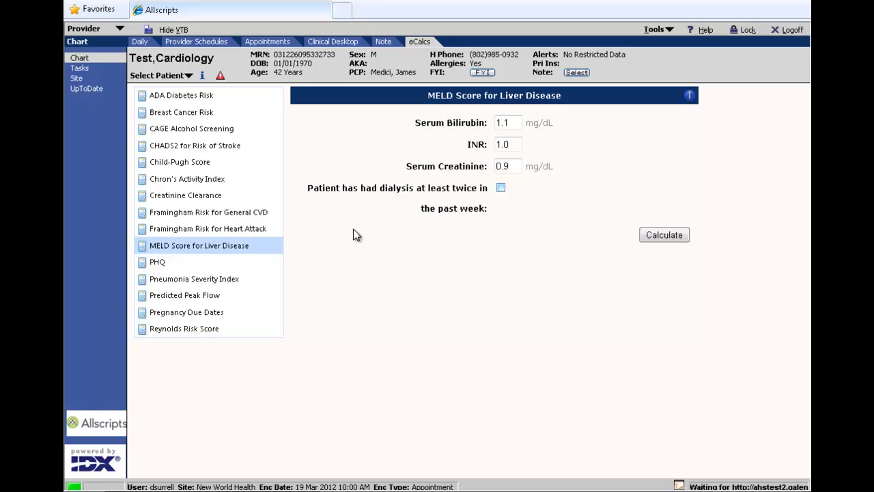
left_click(229, 216)
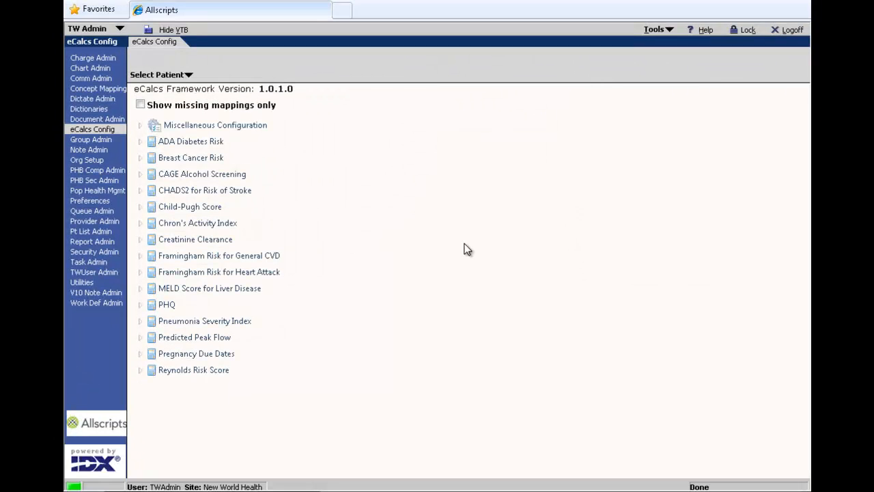
Examine the mapped items of the HDL, SBP and Total Cholesterol inputs under Framingham Risk for General CVD in the configuration.
left_click(141, 257)
left_click(154, 273)
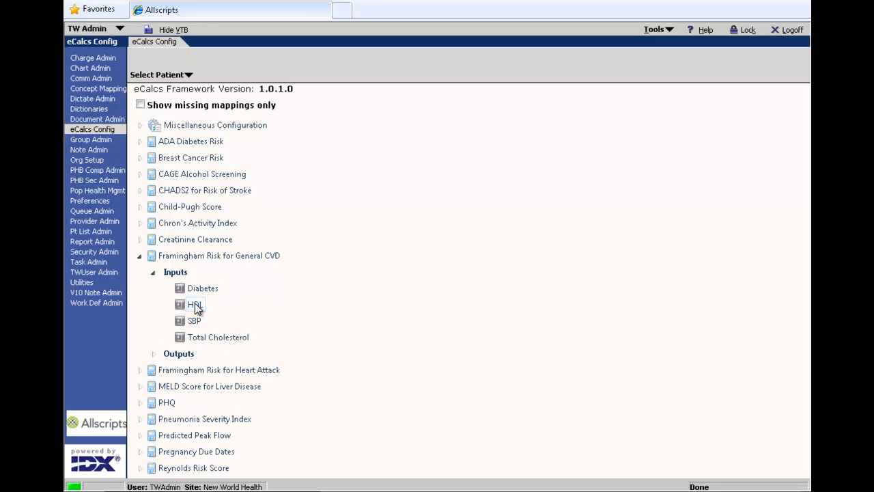
left_click(195, 305)
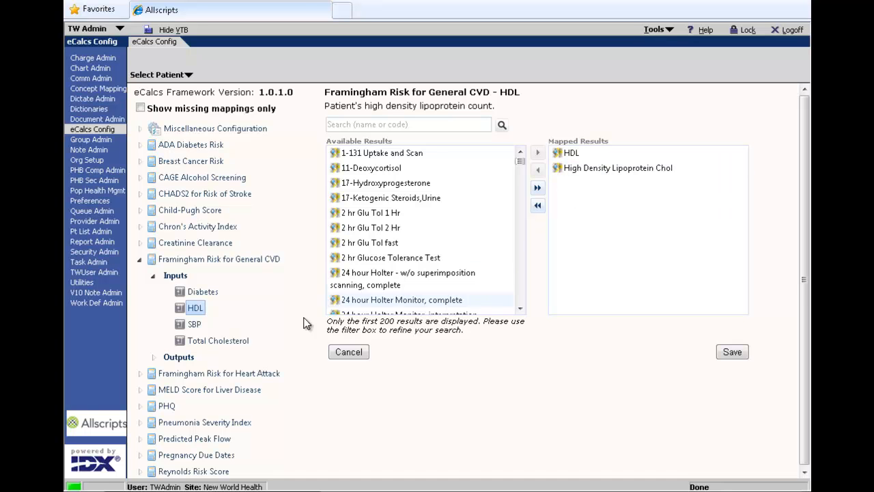
left_click(199, 325)
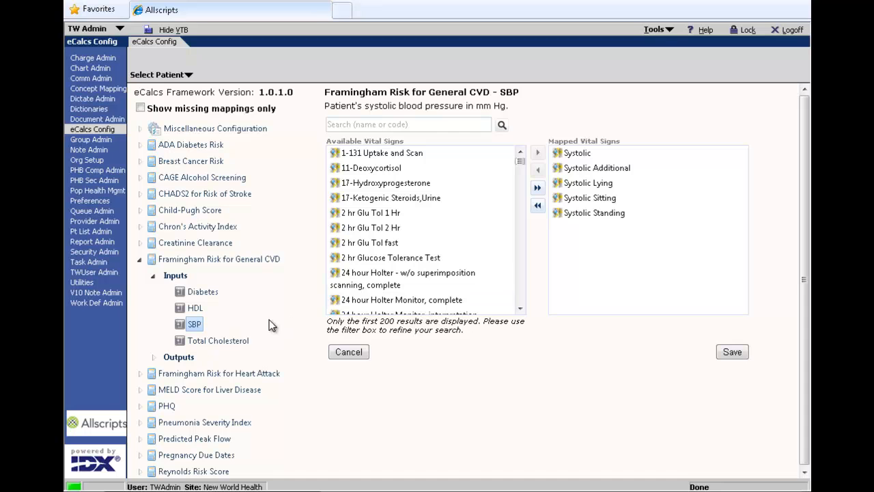
left_click(202, 340)
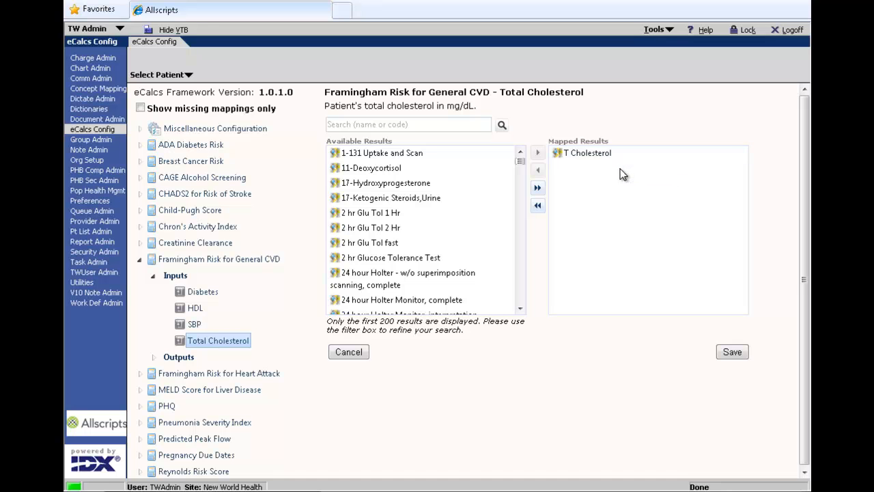
Examine the mapped problems, problem statuses and problem views of the Diabetes input for Framingham Risk for General CVD.
left_click(200, 293)
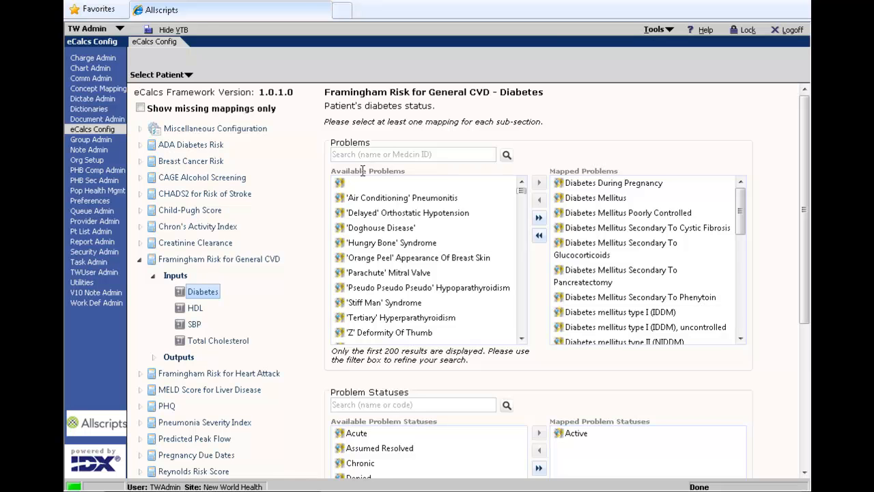
left_click(805, 341)
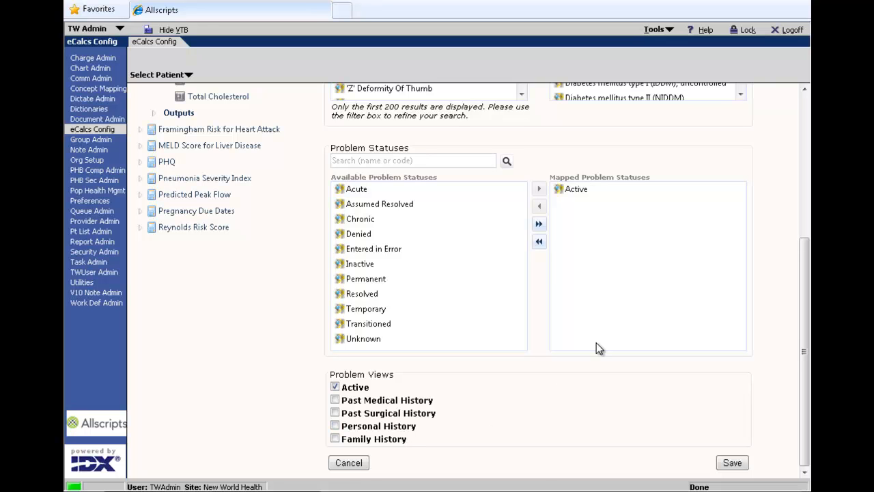
left_click(804, 224)
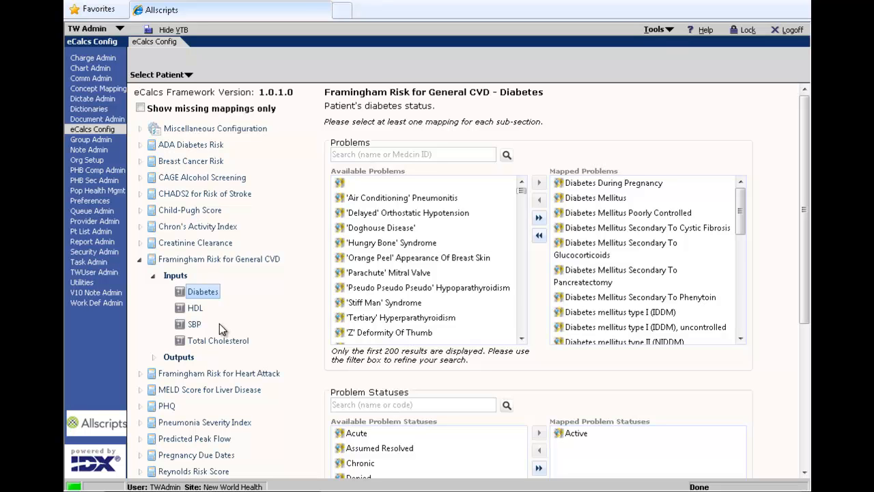
left_click(807, 360)
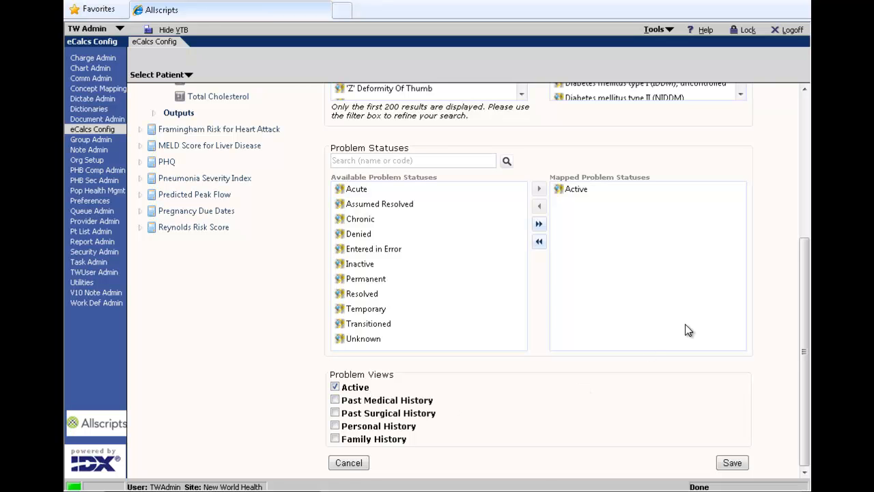
left_click(806, 231)
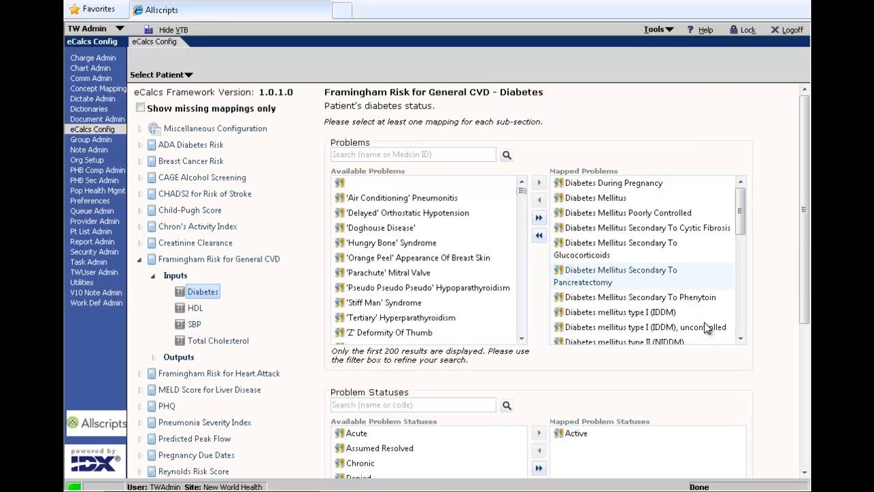
left_click(807, 332)
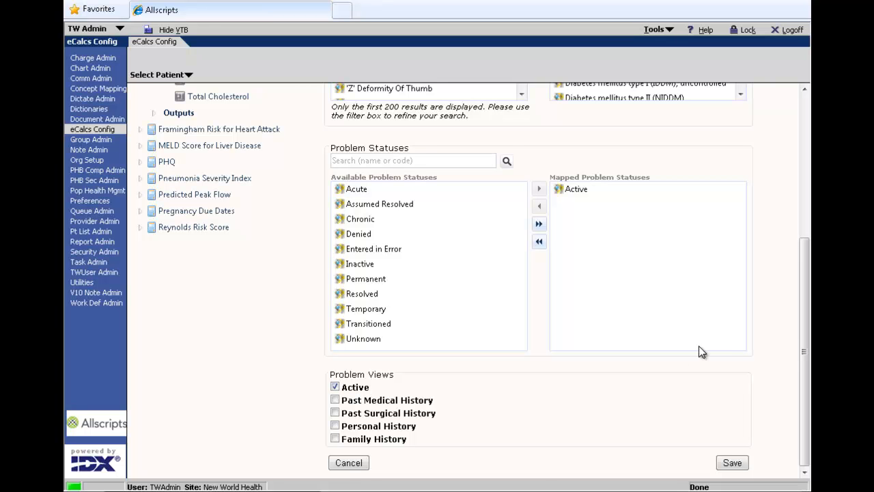
left_click(803, 230)
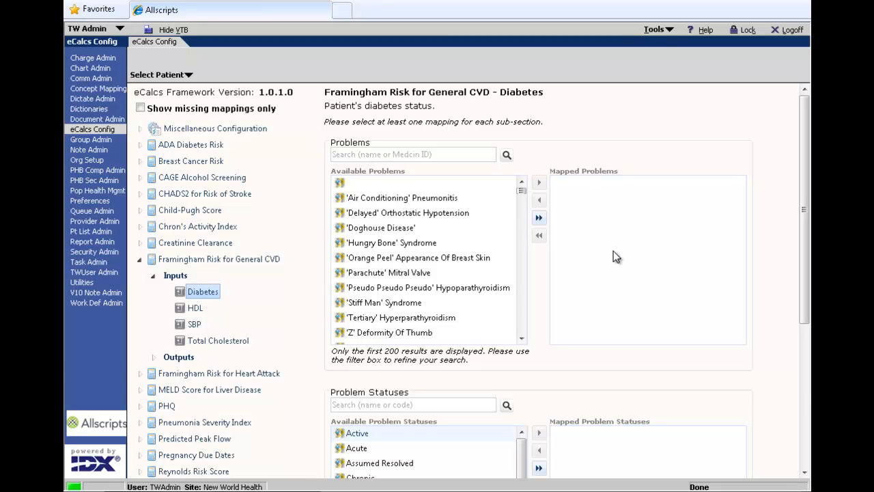
Check the Diabetes, HDL, SBP and Total Cholesterol mappings, then open the Framingham Risk for General CVD calculator in the patient's chart.
left_click(806, 386)
left_click_drag(805, 387, 733, 242)
left_click(194, 308)
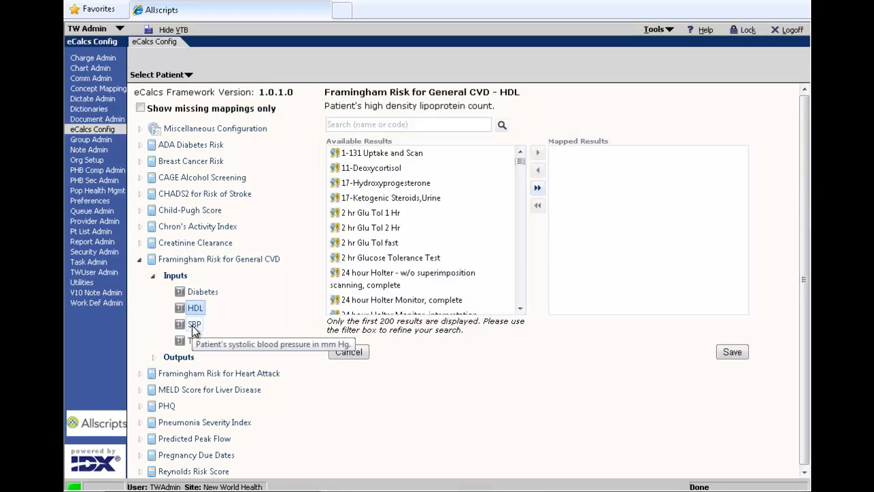
left_click(194, 326)
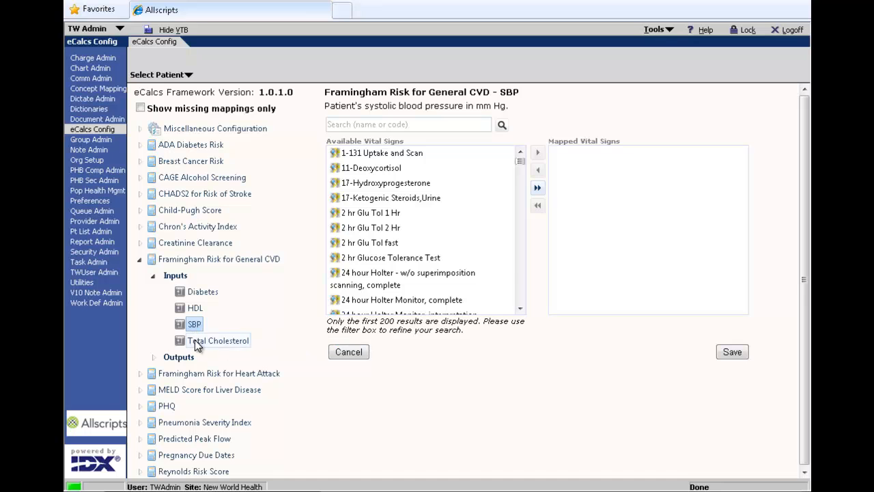
left_click(197, 341)
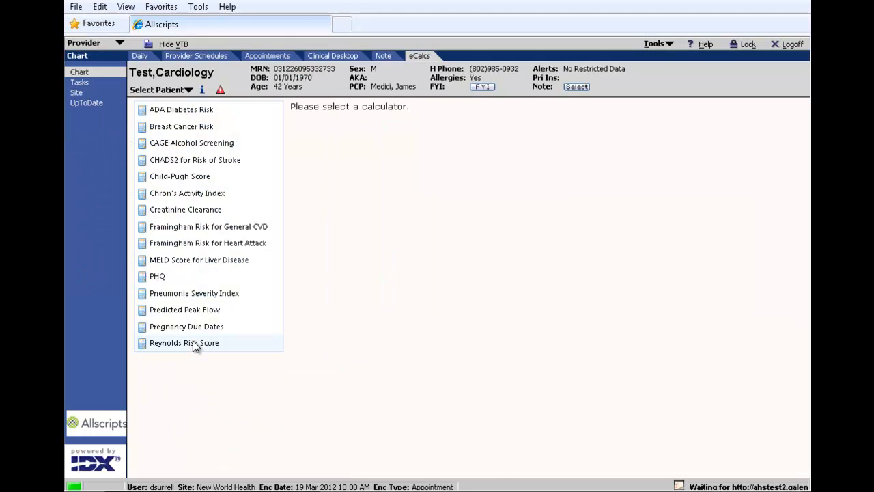
left_click(198, 232)
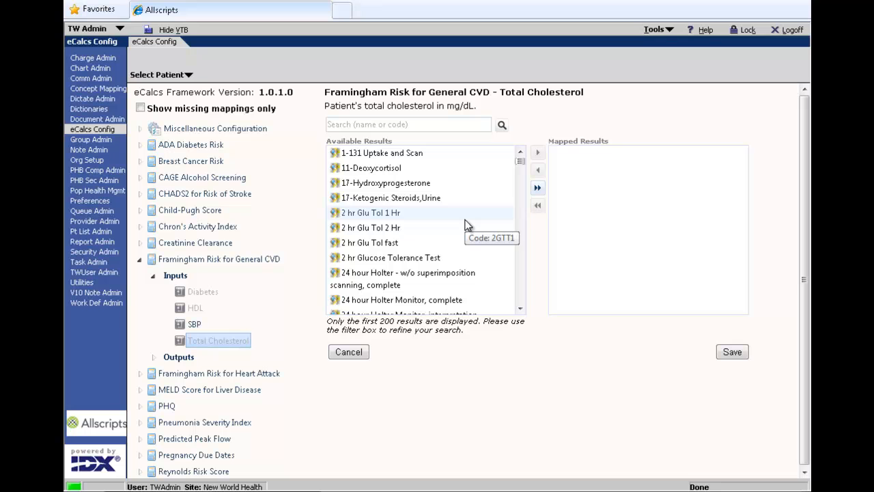
Search for "cholesterol", map T Cholesterol to the Total Cholesterol input of Framingham Risk for General CVD, and save the mapping.
left_click(472, 125)
type("cho")
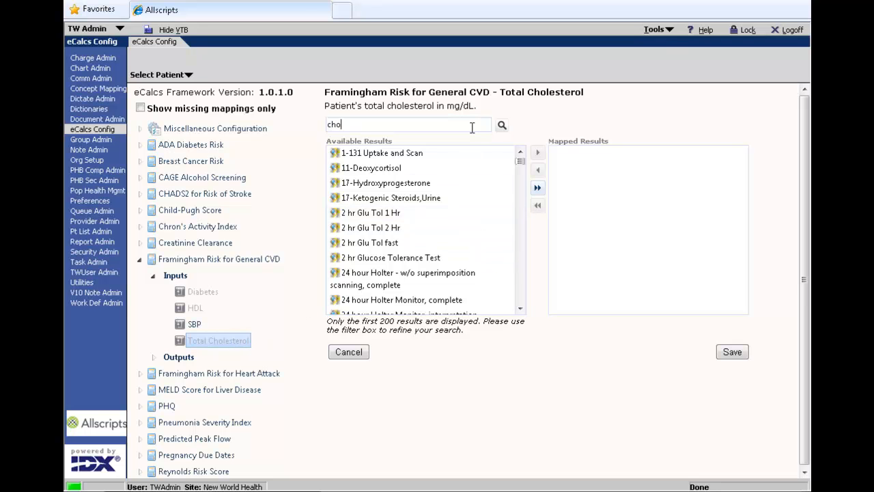
type("lesterol")
key("Return")
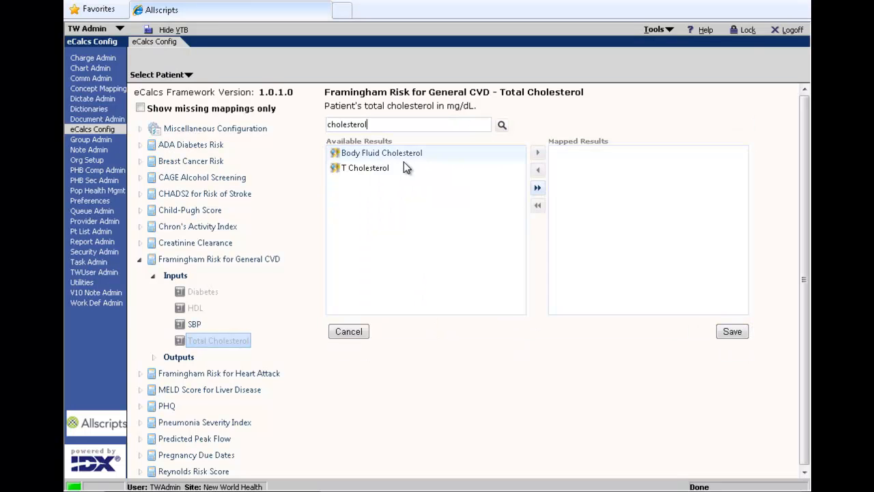
left_click_drag(384, 171, 630, 172)
left_click(731, 331)
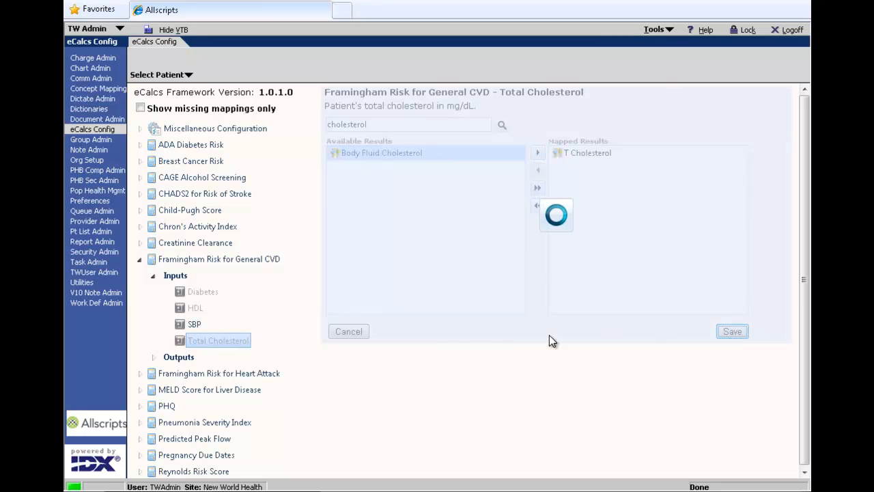
Map Systolic, Systolic Additional, Systolic Lying, Systolic Sitting and Systolic Standing to the SBP input, and save the mapping.
left_click(197, 325)
left_click(412, 125)
type("systolic")
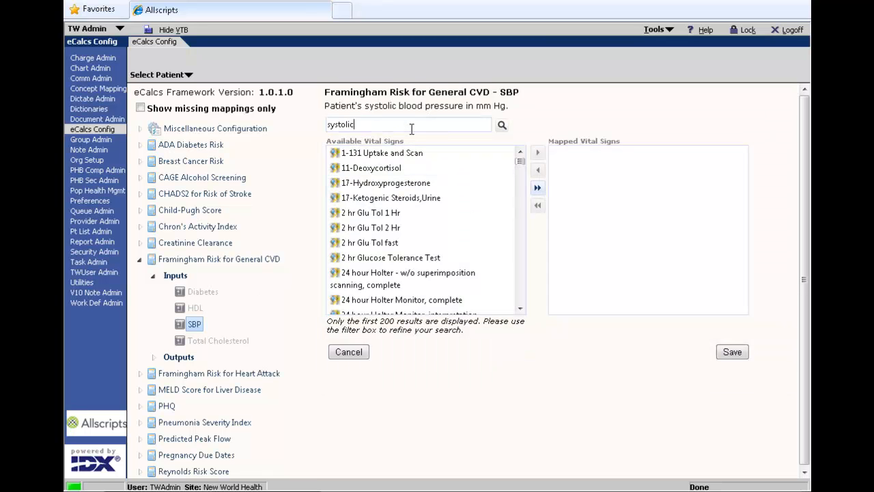
key("Return")
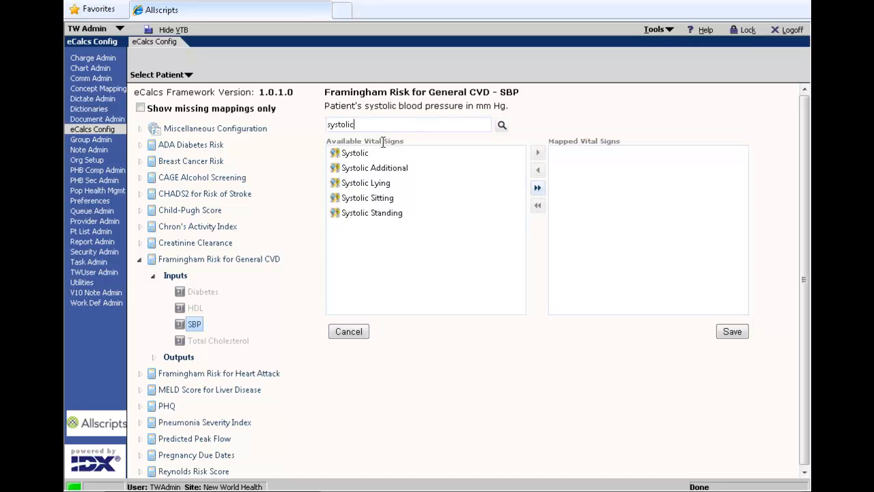
left_click(348, 153)
left_click(397, 219, "shift")
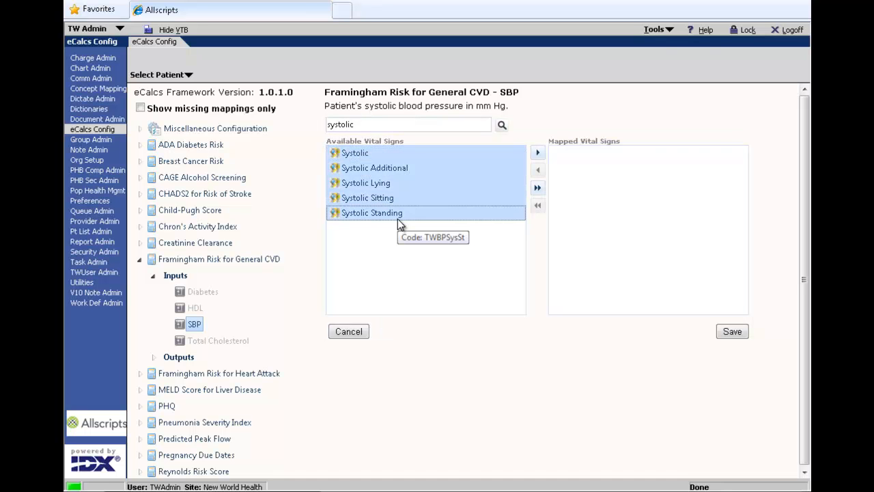
left_click_drag(380, 215, 602, 189)
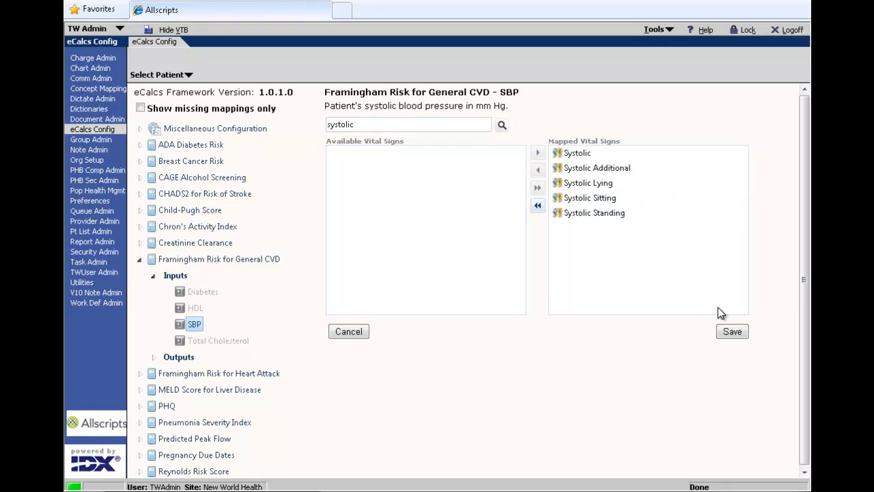
left_click(730, 332)
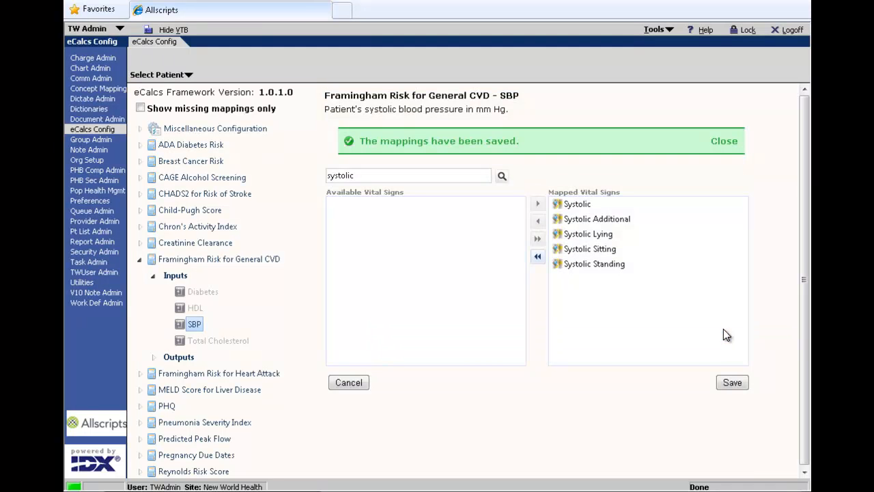
Using searches for "hdl" and "high density", map HDL and High Density Lipoprotein Chol to the HDL input, and save the mapping.
left_click(201, 312)
left_click(375, 127)
type("hdl")
key("Return")
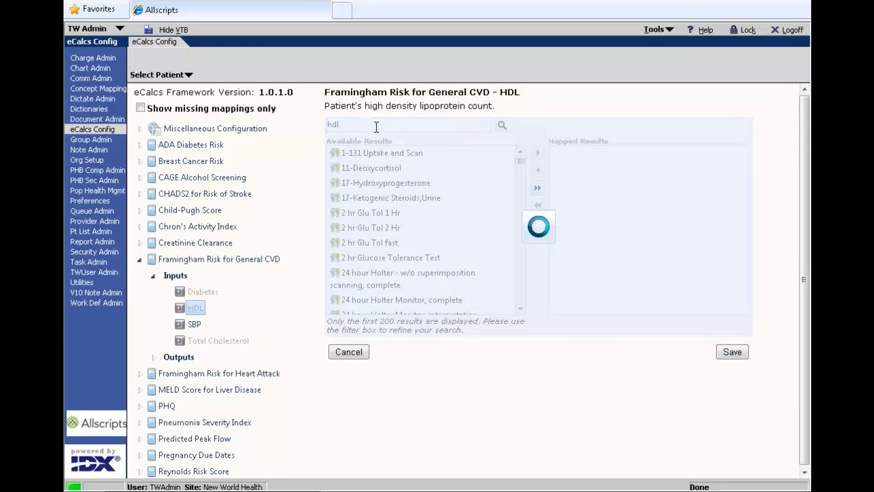
left_click_drag(348, 152, 562, 151)
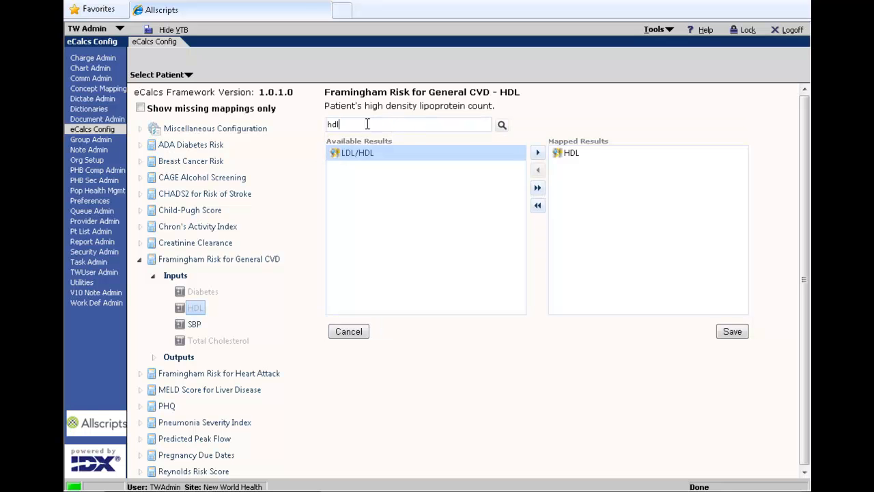
type("high density")
key("Return")
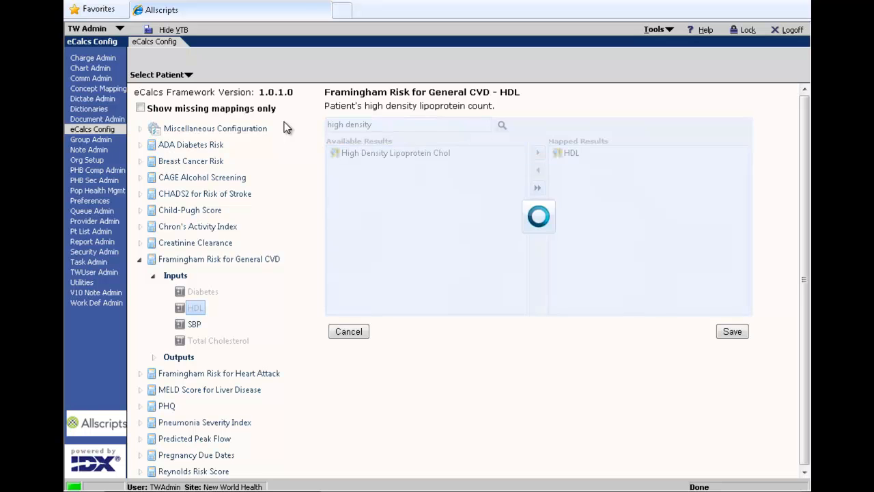
left_click_drag(380, 153, 620, 194)
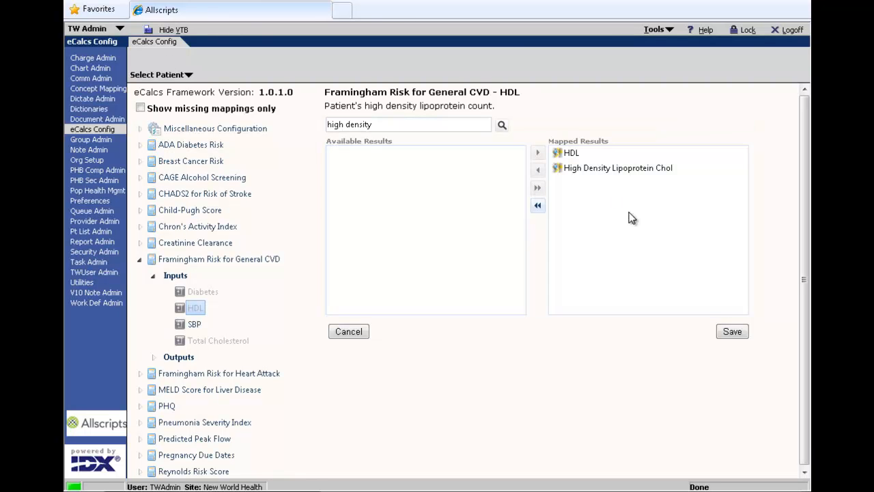
left_click(725, 332)
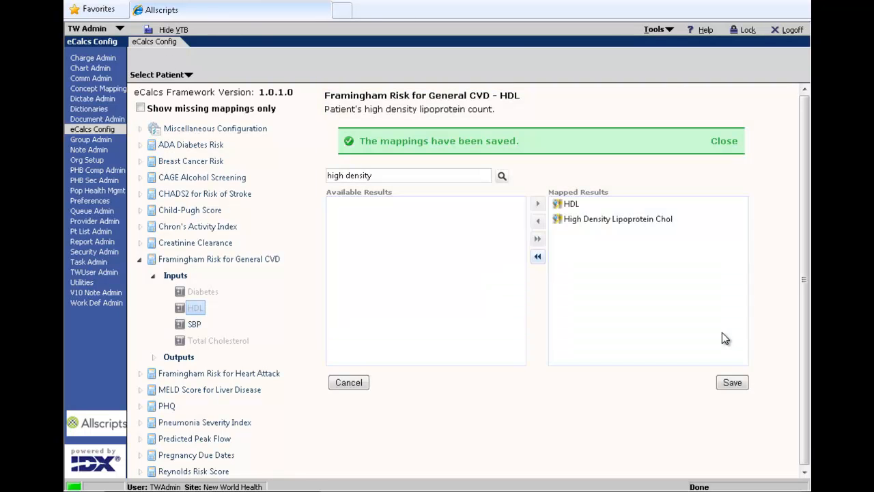
Search the problems of the Diabetes input for "diabetes" and map all the matching problems.
left_click(206, 291)
left_click(432, 160)
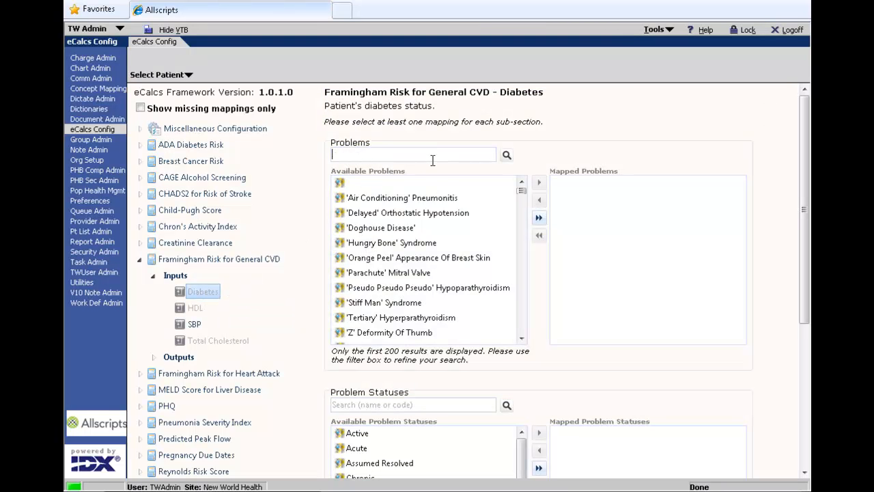
type("diabetes")
key("Return")
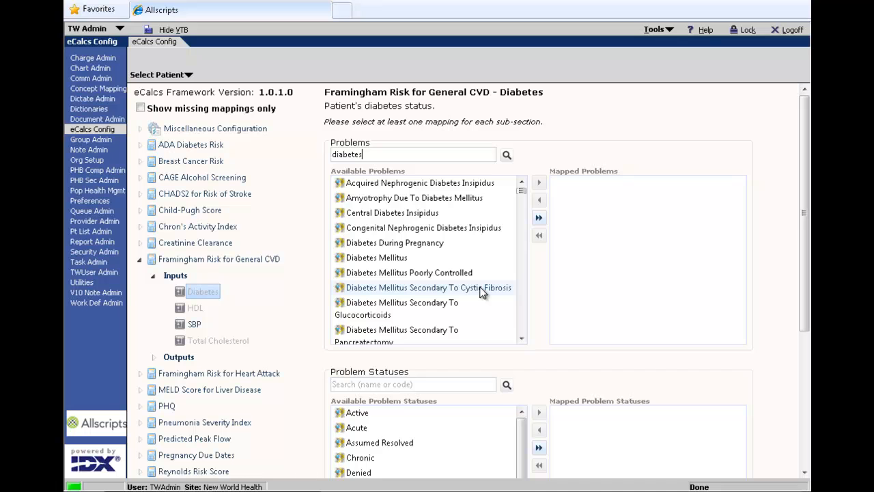
left_click(539, 220)
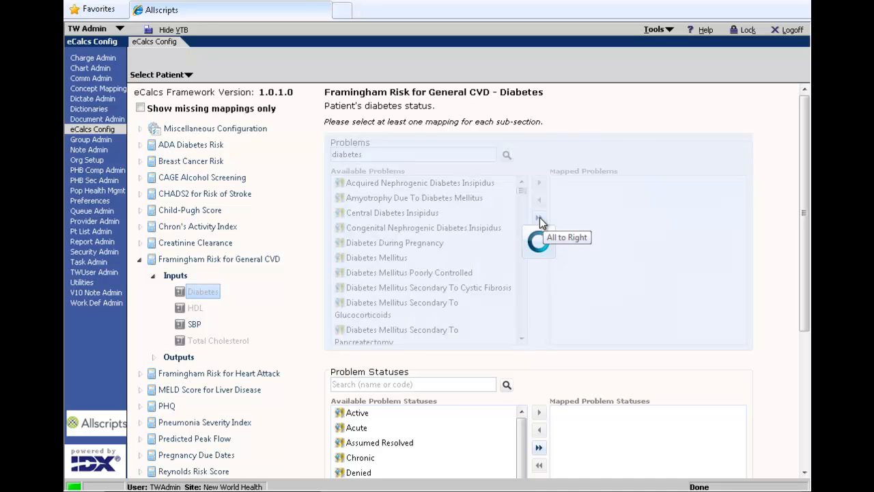
Map the Active problem status, enable the Active problem view for the Diabetes input, and save the mappings.
left_click(806, 358)
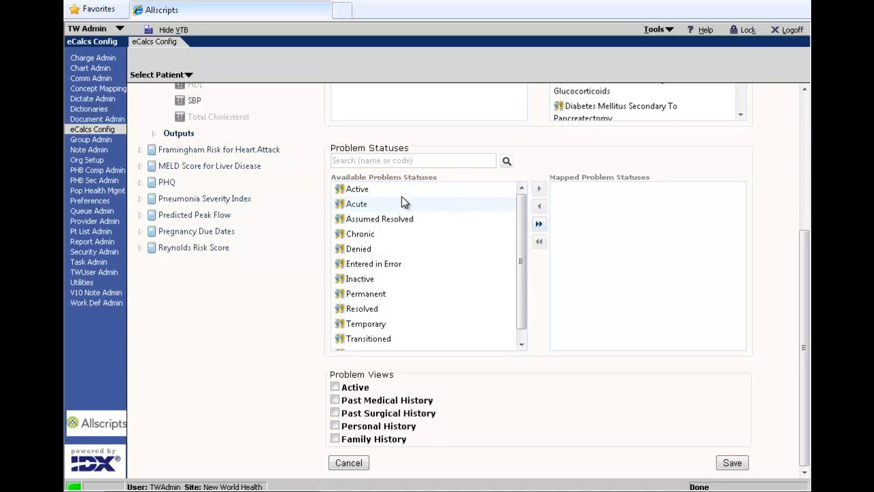
left_click_drag(390, 185, 596, 205)
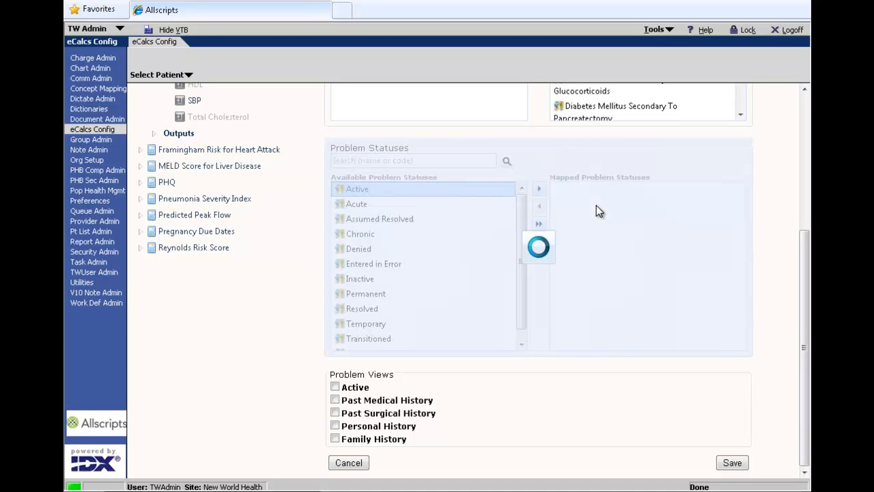
left_click(334, 386)
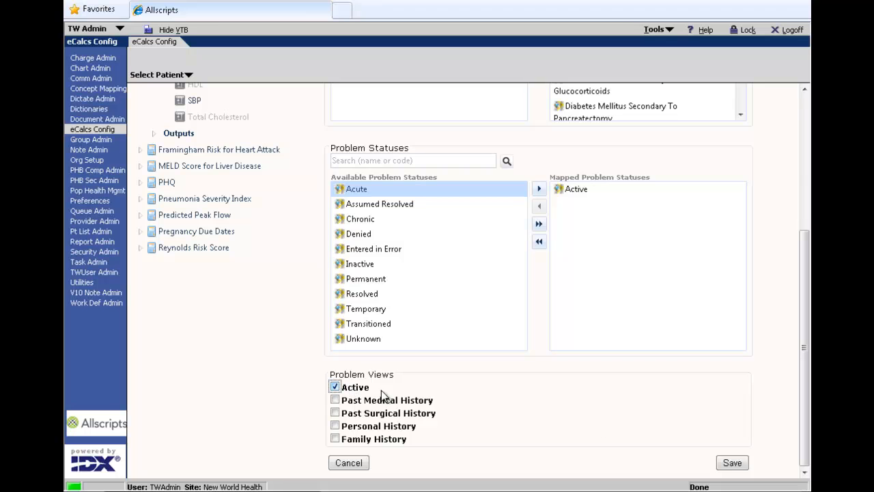
left_click(727, 464)
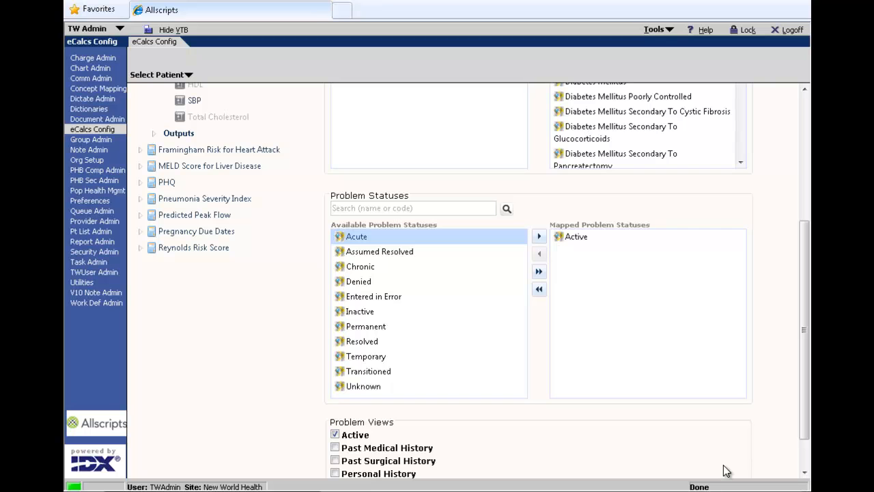
Review the saved Diabetes, HDL, SBP and Total Cholesterol mappings and check the prefilled Framingham Risk for General CVD fields in the patient's chart.
left_click(806, 205)
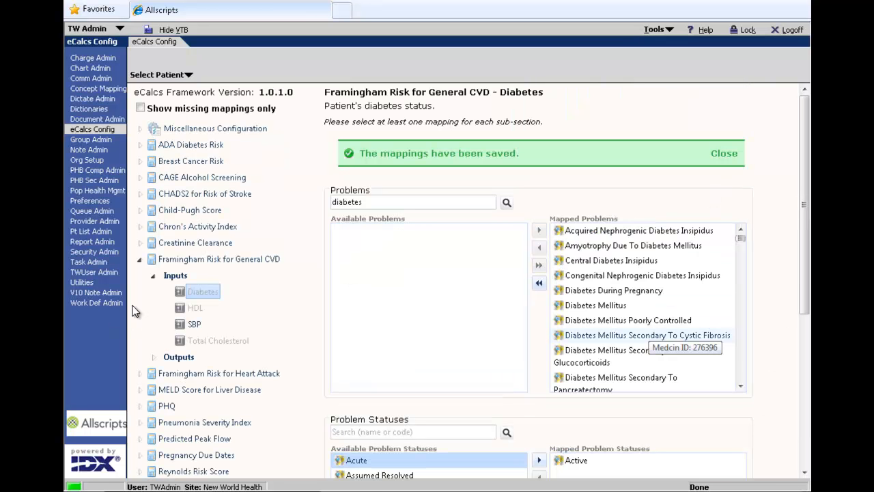
left_click(180, 310)
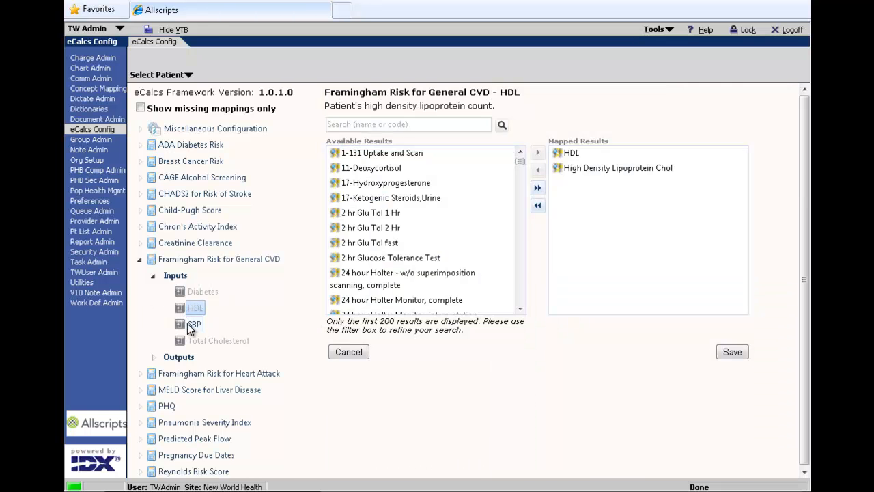
left_click(190, 325)
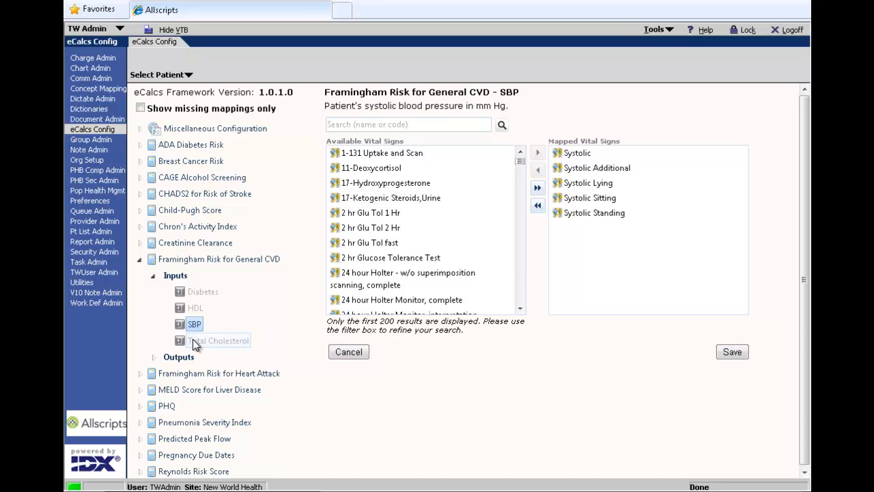
left_click(195, 341)
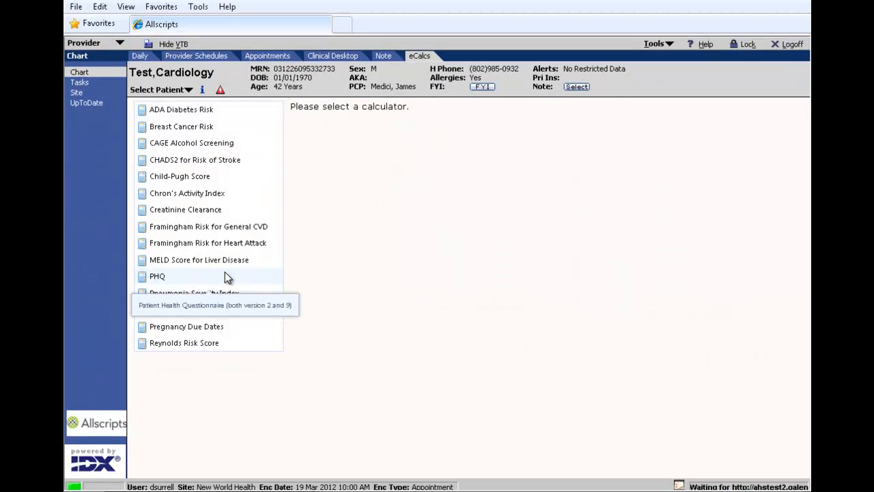
left_click(217, 231)
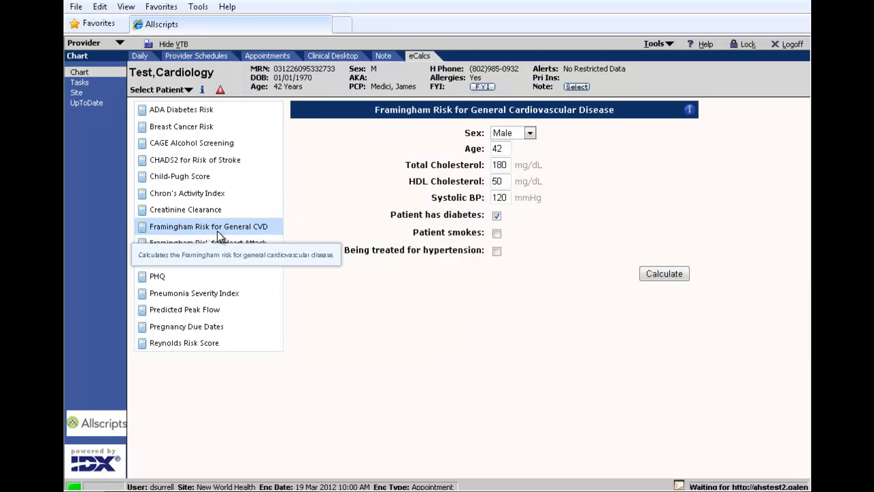
left_click(500, 181)
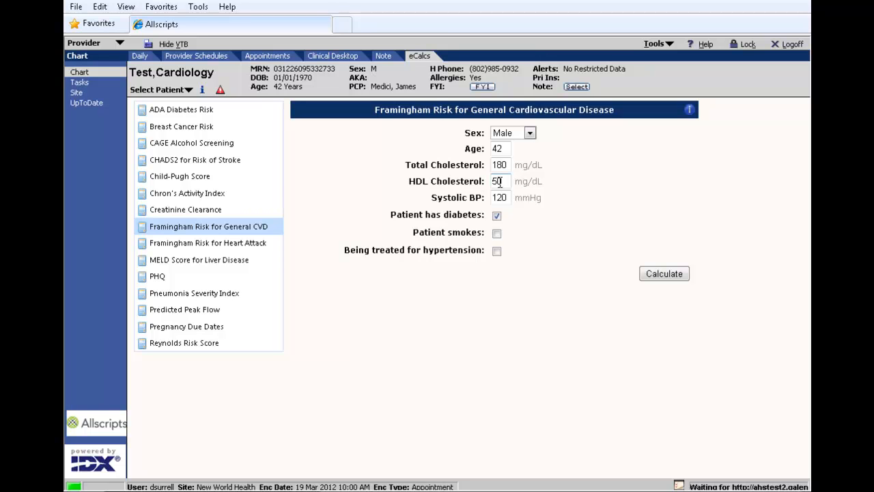